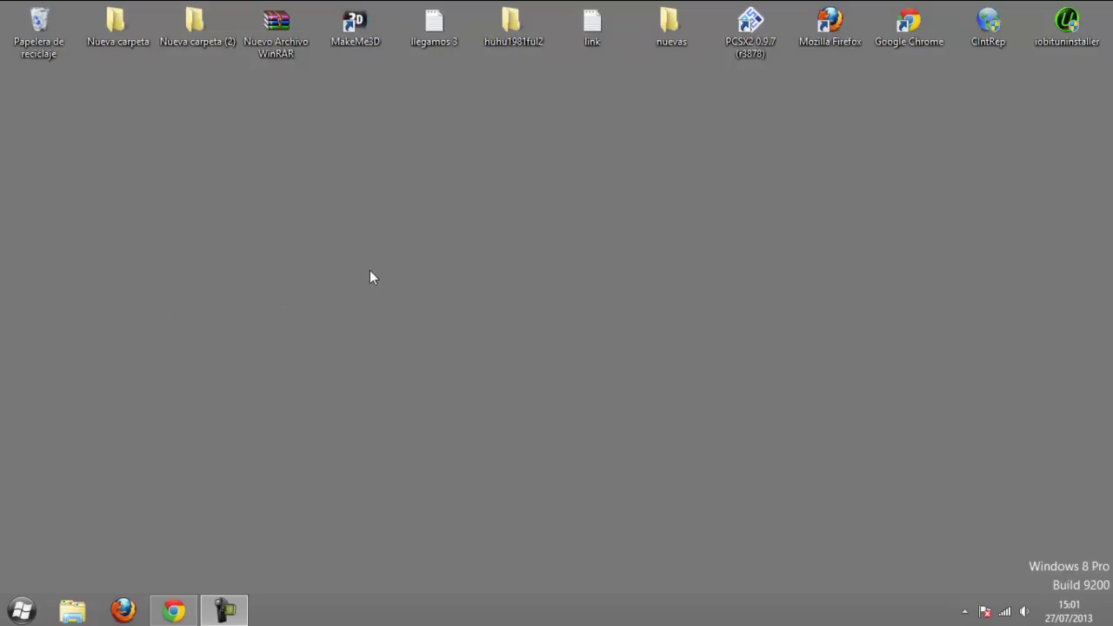
- Open avast! Free Antivirus and go to the Remote Assistance page in the Maintenance section
{"action": "left_click", "coordinate": [964, 612]}
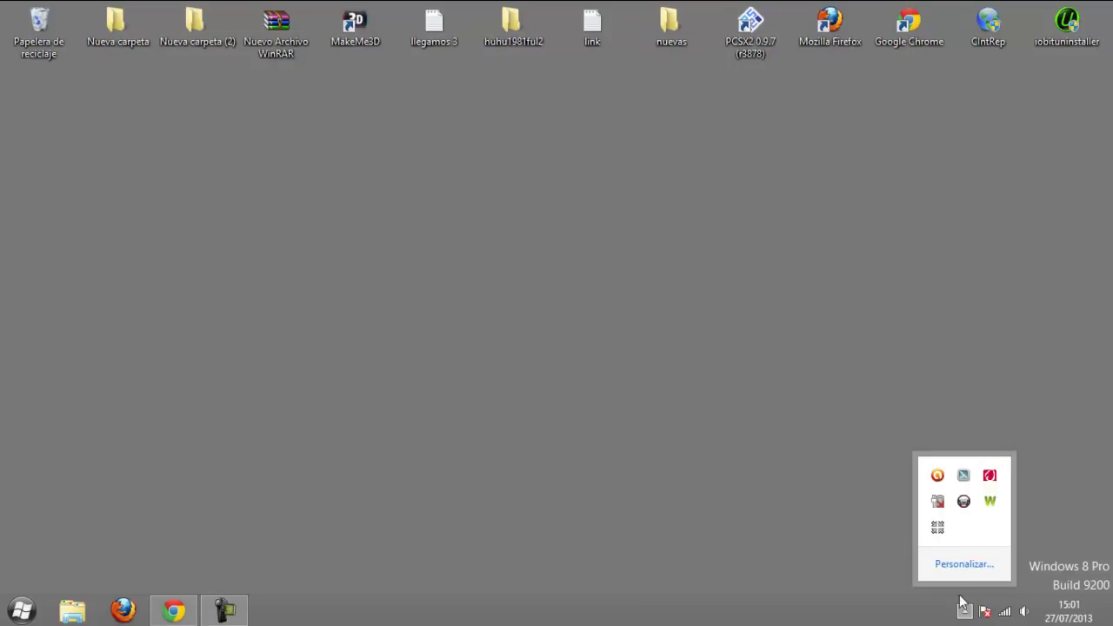
{"action": "left_click", "coordinate": [939, 476]}
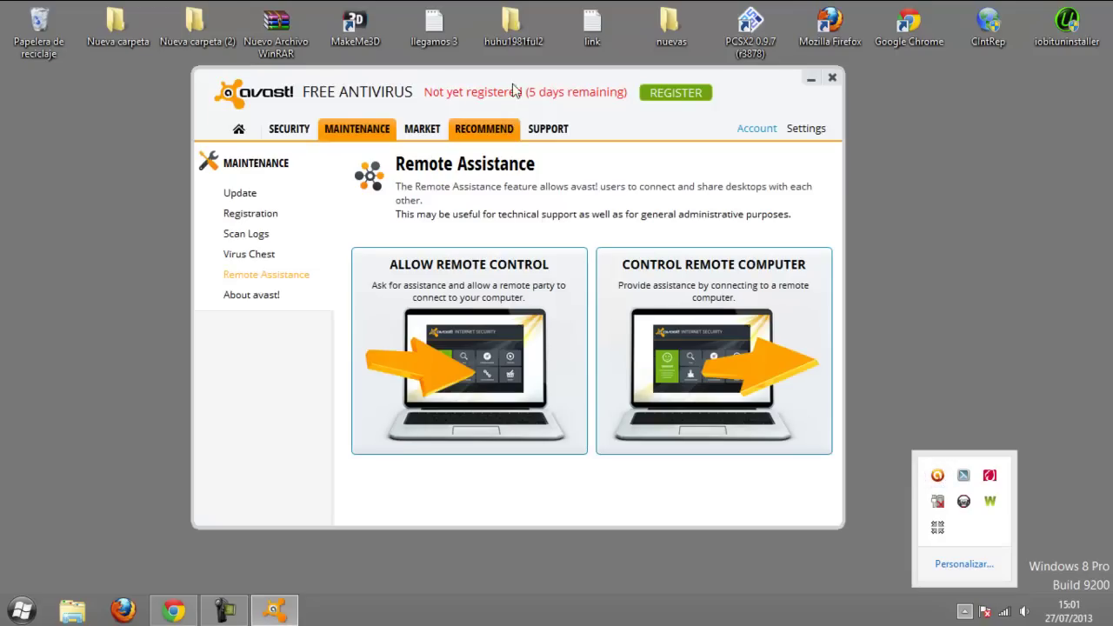
{"action": "left_click", "coordinate": [296, 135]}
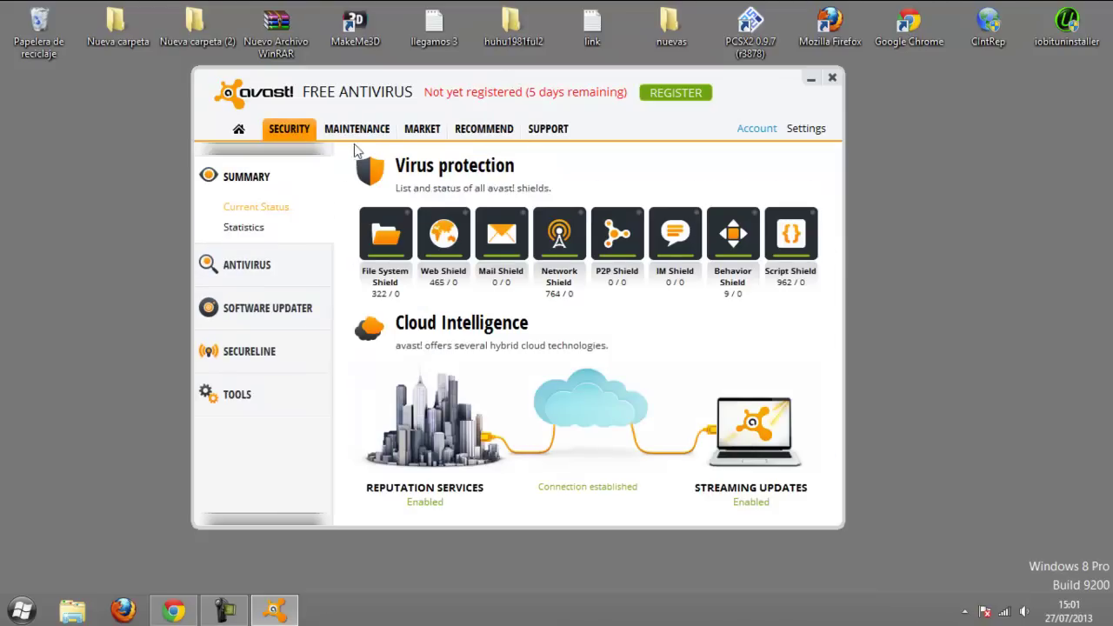
{"action": "left_click", "coordinate": [358, 135]}
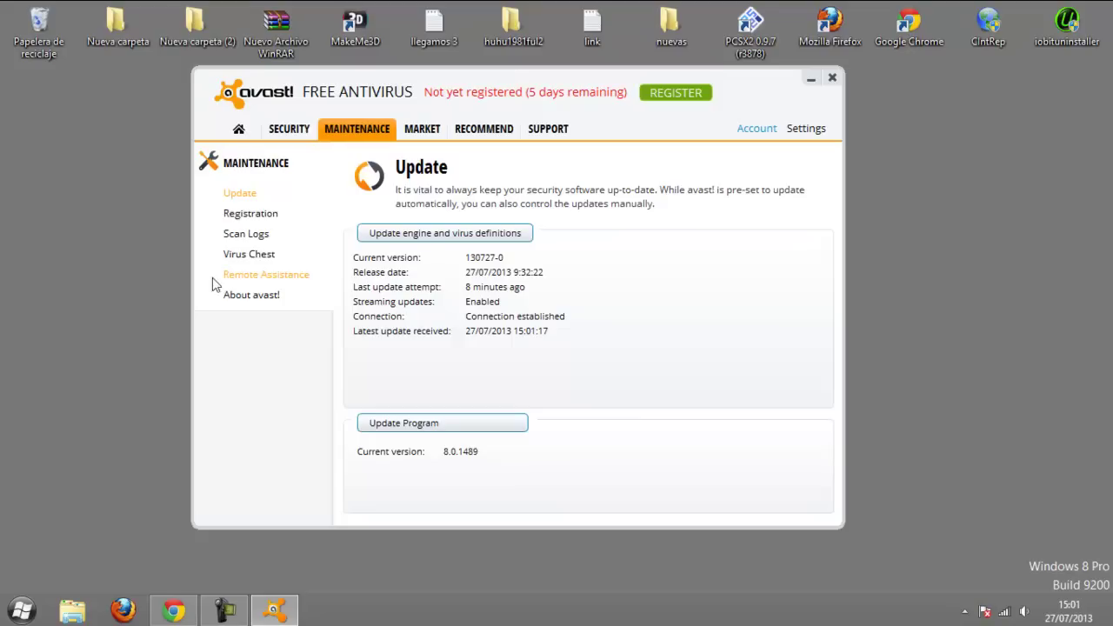
{"action": "left_click", "coordinate": [271, 282]}
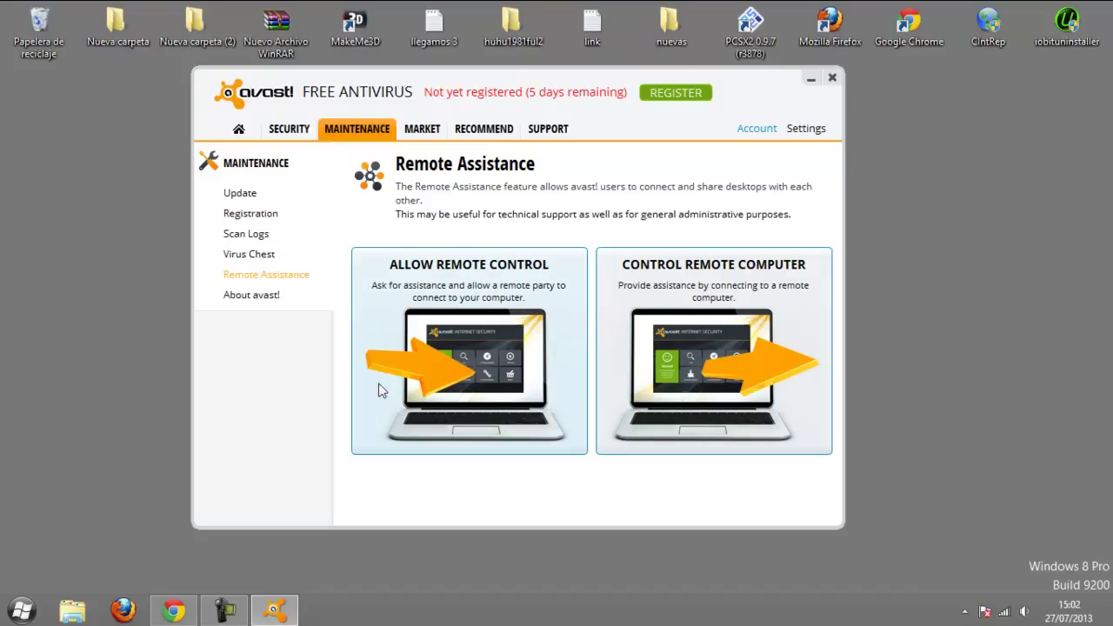
- Generate an Allow Remote Control code for this computer and copy the whole code
{"action": "left_click", "coordinate": [479, 304]}
{"action": "left_click_drag", "start_coordinate": [470, 239], "coordinate": [276, 239]}
{"action": "right_click", "coordinate": [317, 230]}
{"action": "left_click", "coordinate": [359, 290]}
- Paste the remote access code into a new Notepad document, minimize it, and close the Allow Remote Control dialog
{"action": "left_click", "coordinate": [22, 610]}
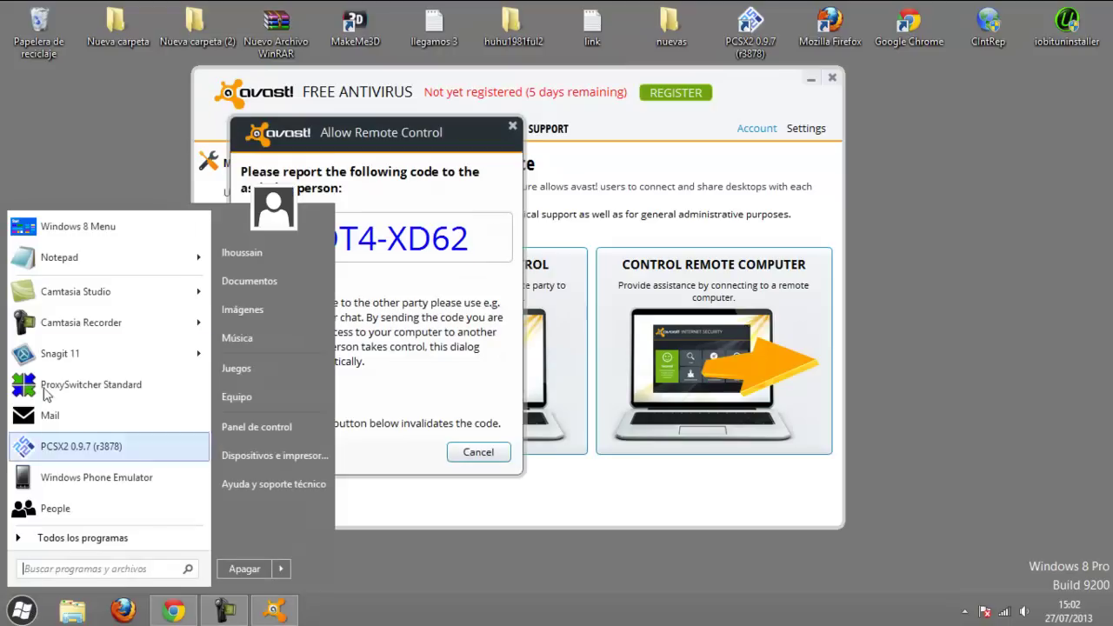
{"action": "left_click", "coordinate": [65, 261]}
{"action": "right_click", "coordinate": [469, 330]}
{"action": "left_click", "coordinate": [520, 405]}
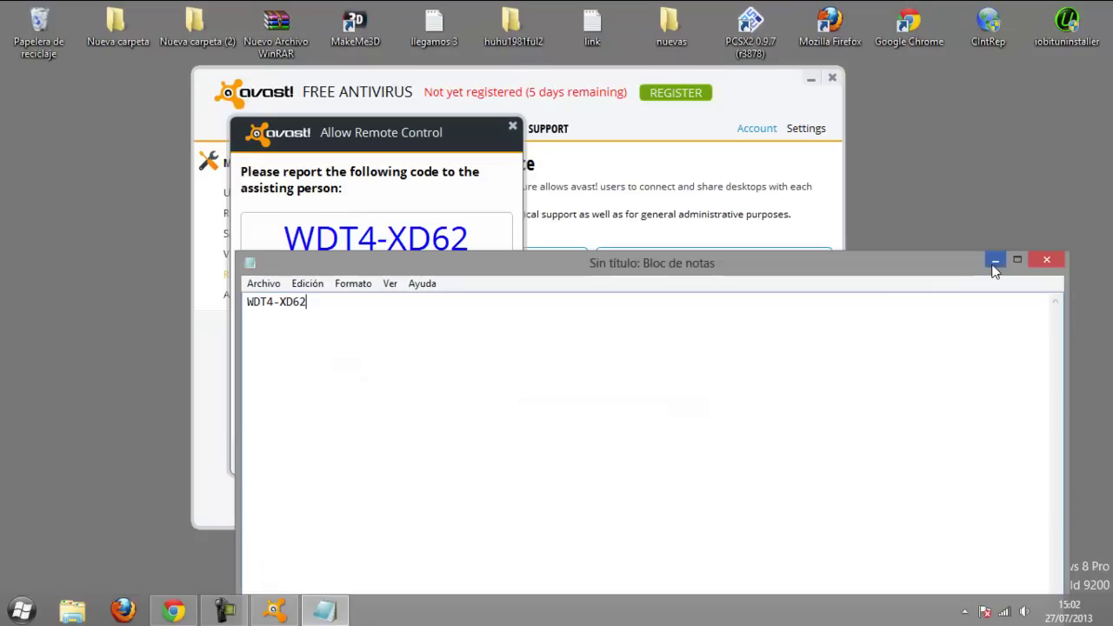
{"action": "left_click", "coordinate": [995, 260]}
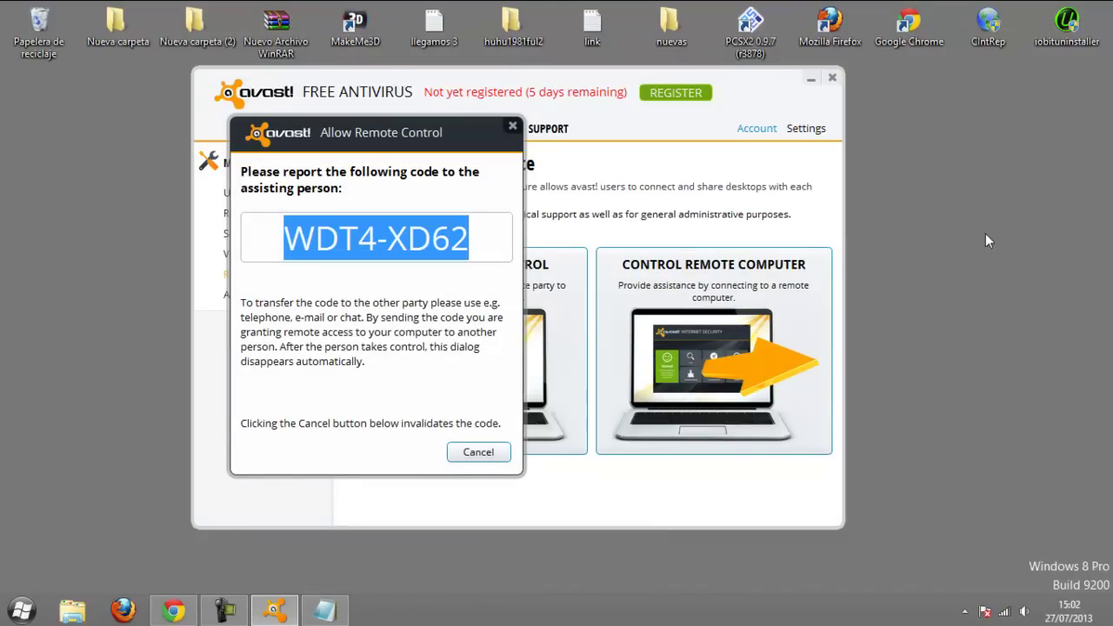
{"action": "left_click", "coordinate": [513, 125]}
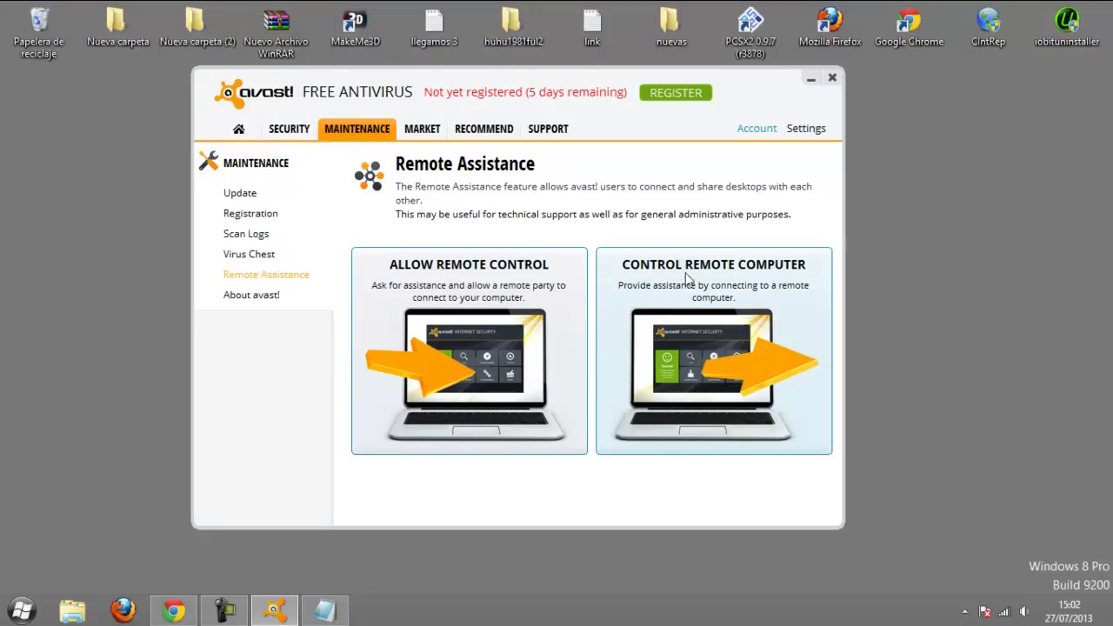
- Start Control Remote Computer and fill its first code field with the first half of the access code copied from Notepad
{"action": "left_click", "coordinate": [704, 320]}
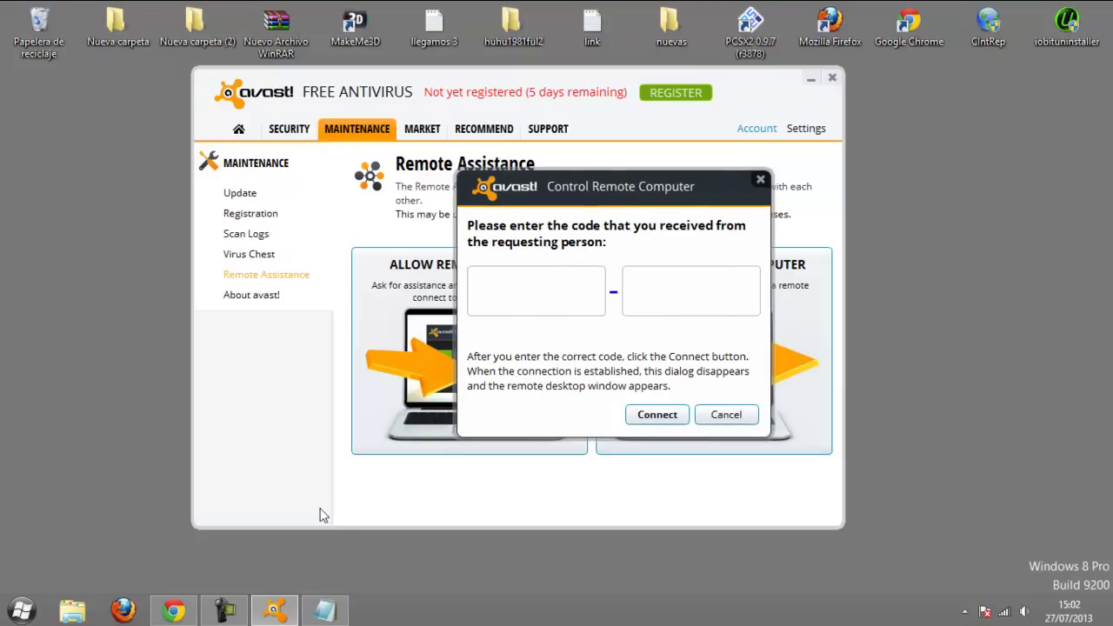
{"action": "left_click", "coordinate": [323, 610]}
{"action": "left_click_drag", "start_coordinate": [274, 301], "coordinate": [247, 302]}
{"action": "right_click", "coordinate": [250, 303]}
{"action": "left_click", "coordinate": [286, 355]}
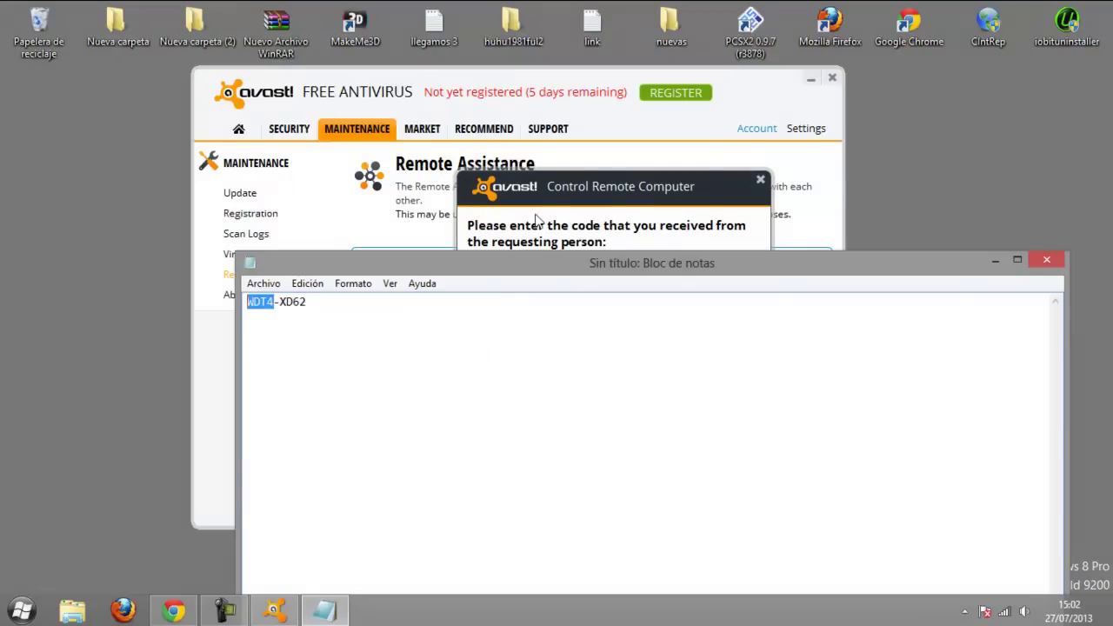
{"action": "left_click", "coordinate": [537, 220]}
{"action": "right_click", "coordinate": [525, 280]}
{"action": "left_click", "coordinate": [551, 374]}
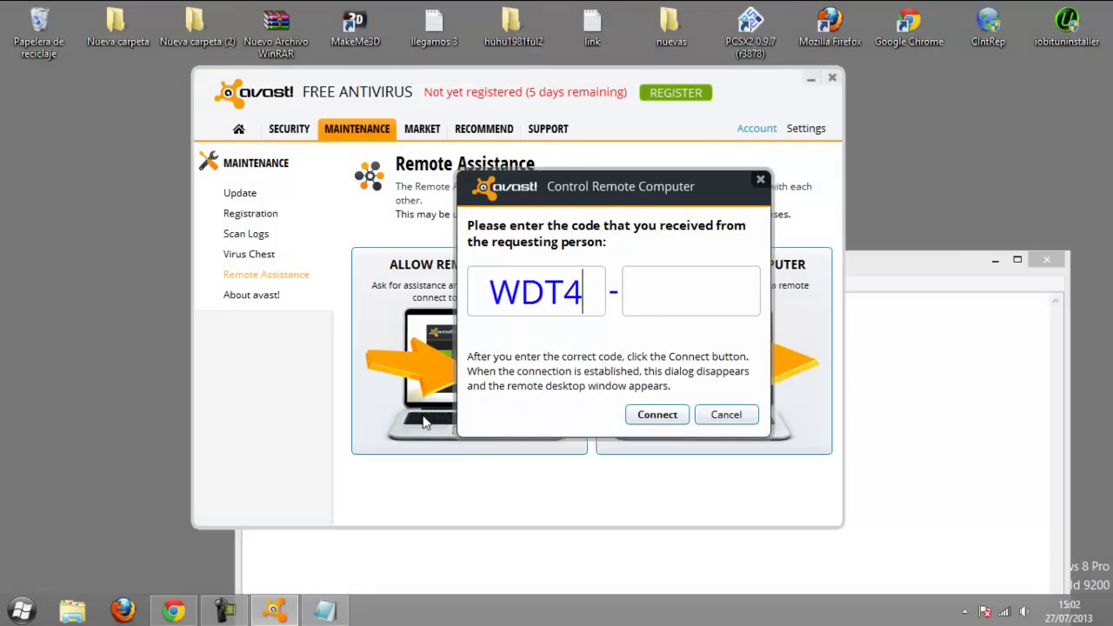
- Copy the second half of the access code from Notepad into the second code field, and close the dialog without connecting
{"action": "left_click", "coordinate": [323, 611]}
{"action": "left_click_drag", "start_coordinate": [308, 302], "coordinate": [278, 302]}
{"action": "right_click", "coordinate": [285, 302]}
{"action": "left_click", "coordinate": [292, 354]}
{"action": "left_click", "coordinate": [634, 197]}
{"action": "left_click", "coordinate": [663, 277]}
{"action": "right_click", "coordinate": [661, 292]}
{"action": "left_click", "coordinate": [688, 393]}
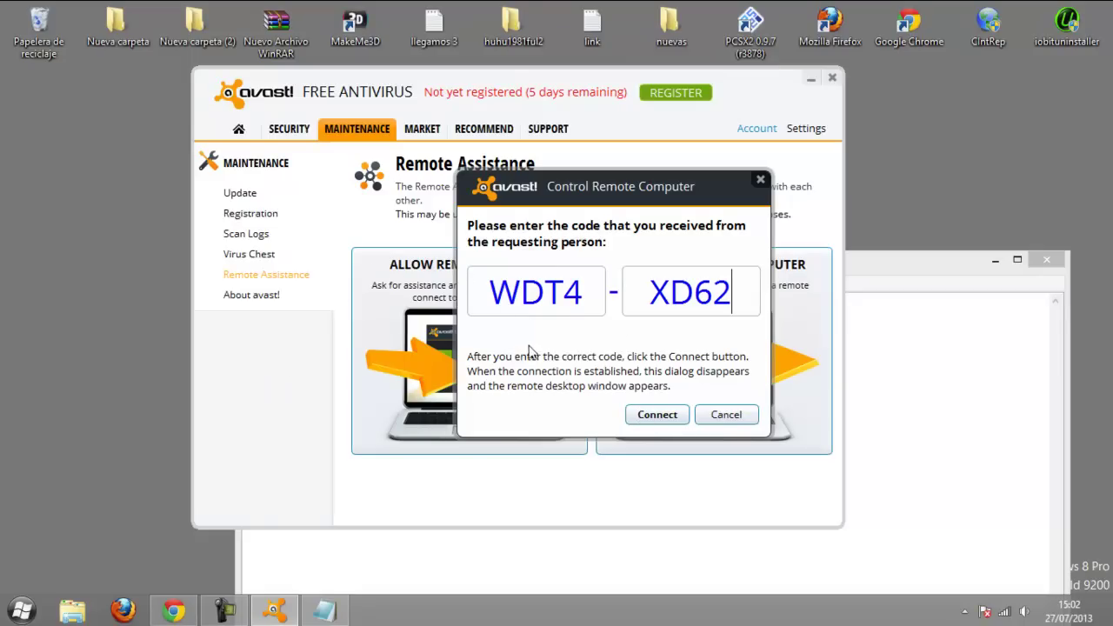
{"action": "left_click", "coordinate": [761, 180]}
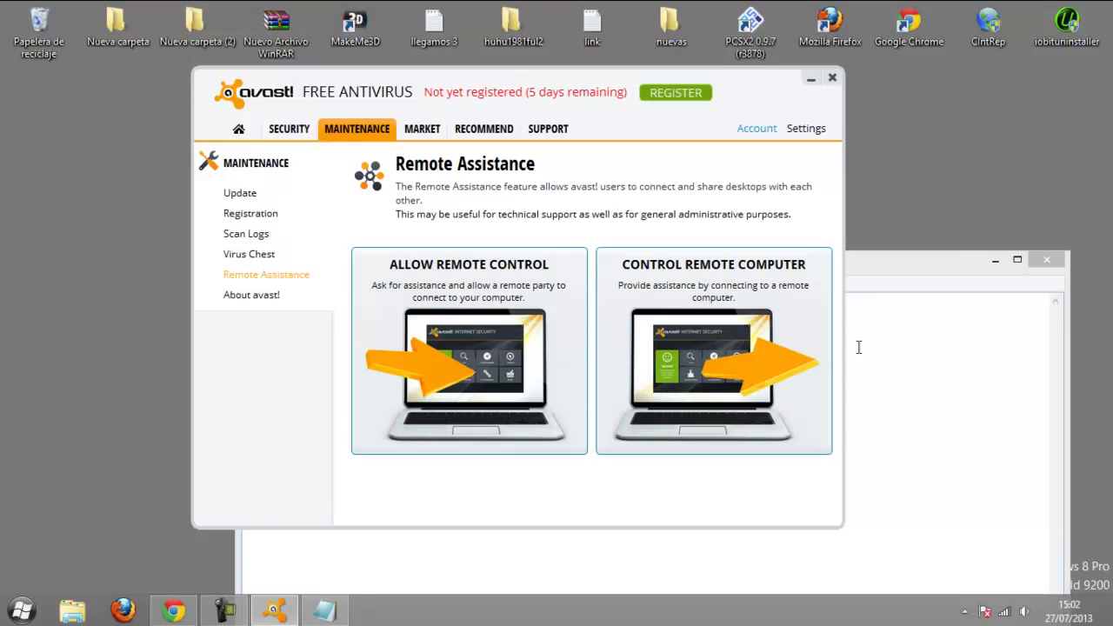
{"action": "left_click", "coordinate": [701, 292]}
{"action": "left_click_drag", "start_coordinate": [606, 205], "coordinate": [726, 211]}
{"action": "left_click", "coordinate": [636, 296]}
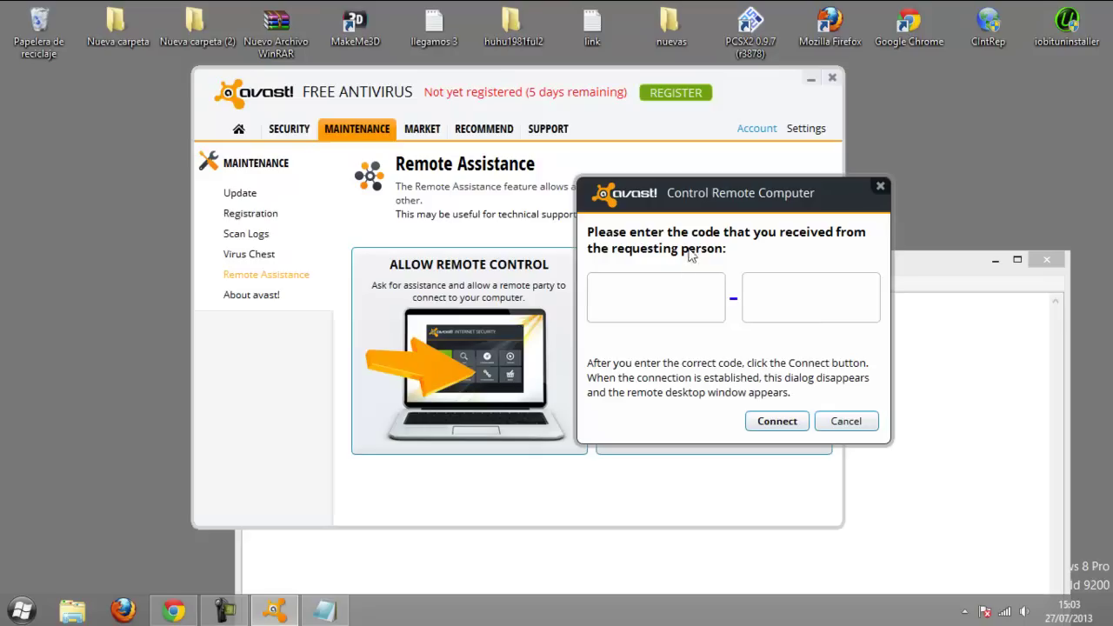
{"action": "left_click", "coordinate": [881, 186]}
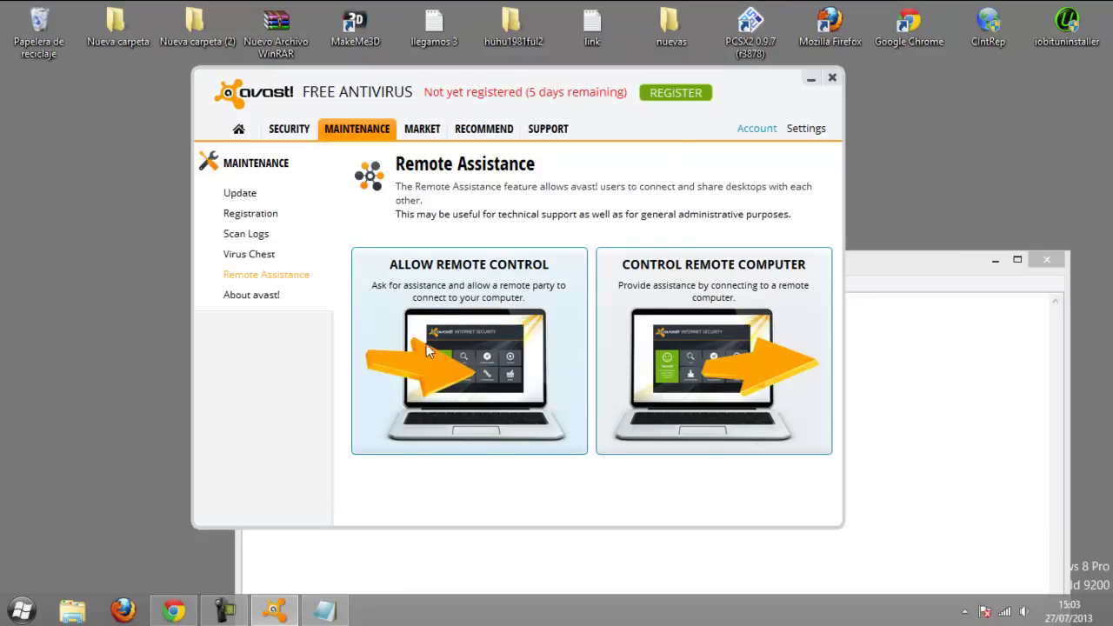
- Minimize the antivirus and Notepad windows to return to the desktop
{"action": "left_click", "coordinate": [808, 81]}
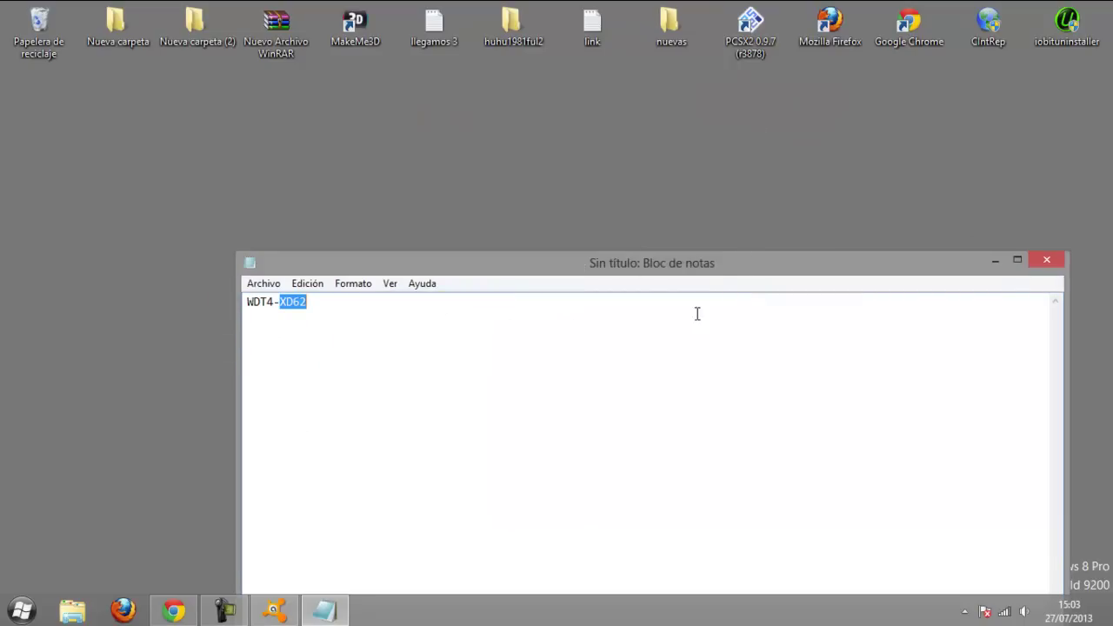
{"action": "left_click", "coordinate": [996, 259]}
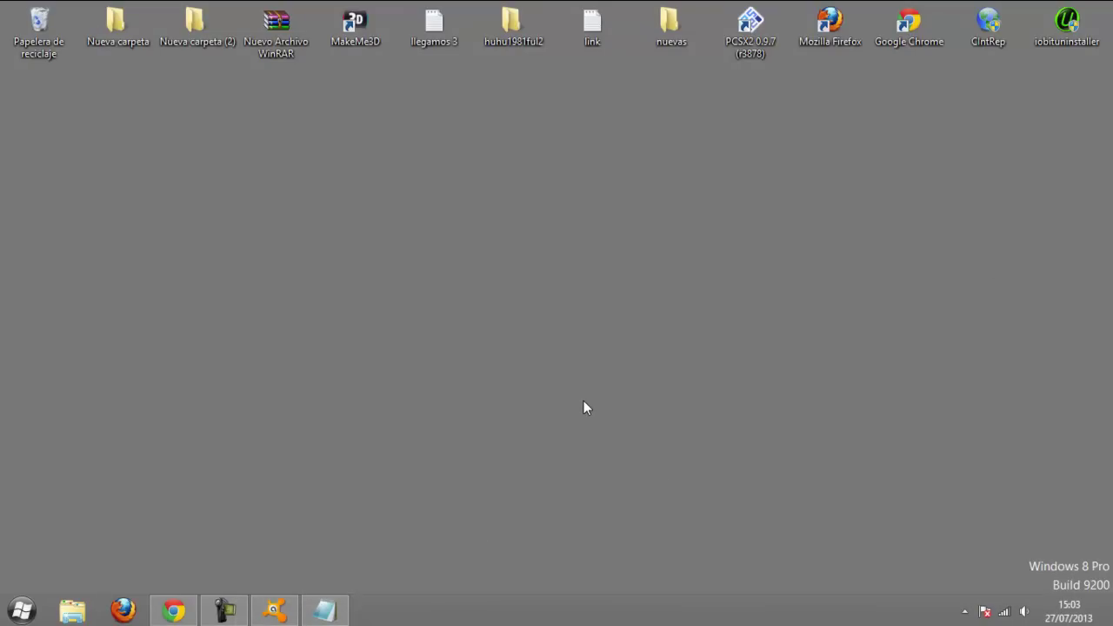